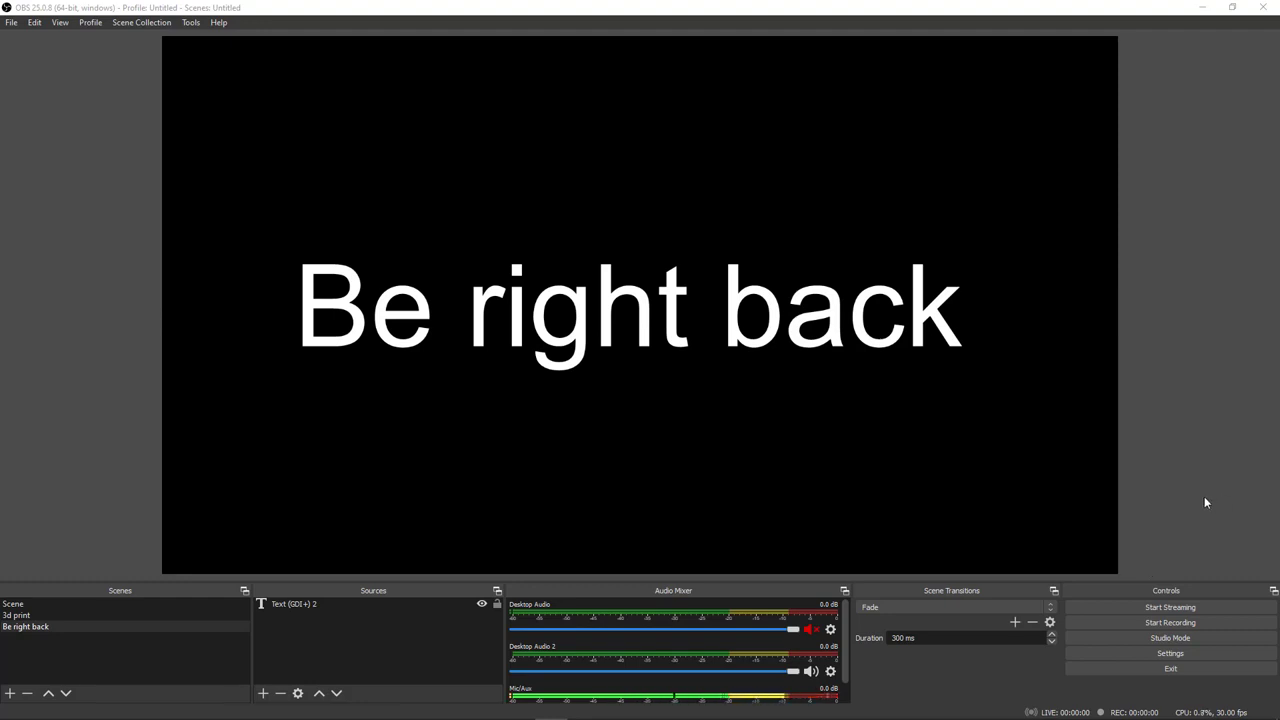
# Step: Open the app volume and device preferences in the Windows Sound settings
pyautogui.moveTo(1150, 715)
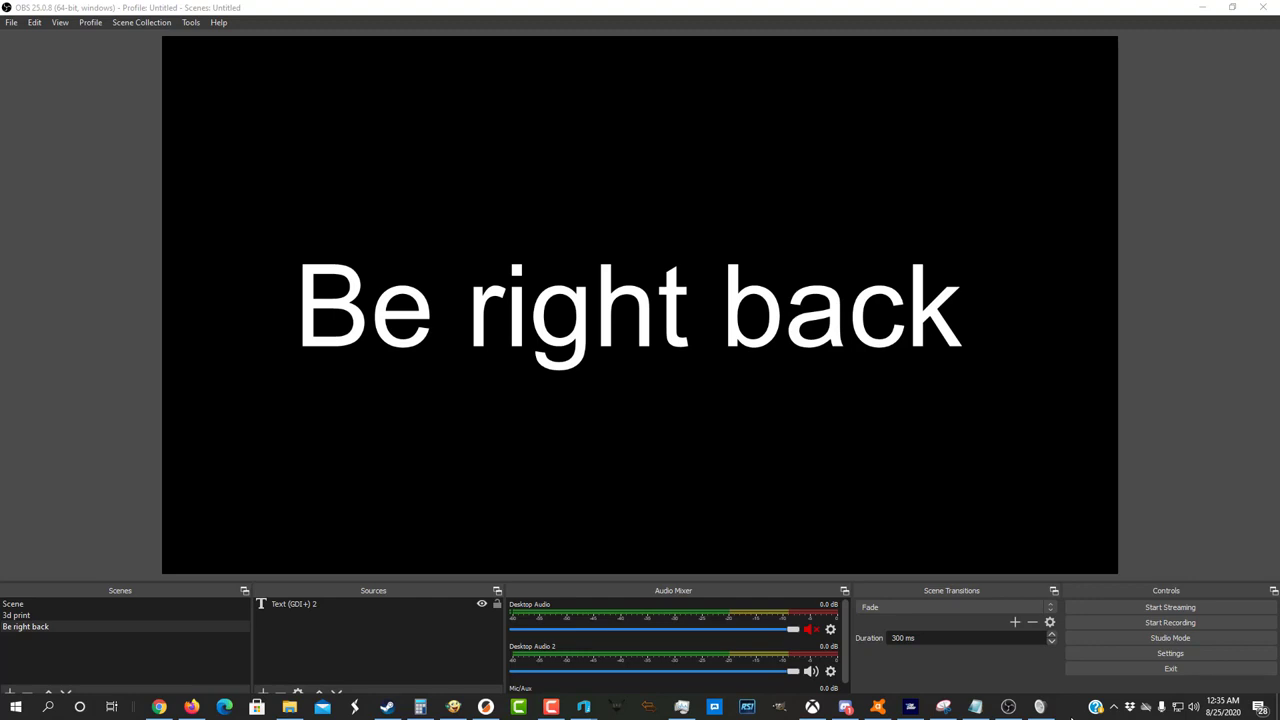
pyautogui.rightClick(1194, 710)
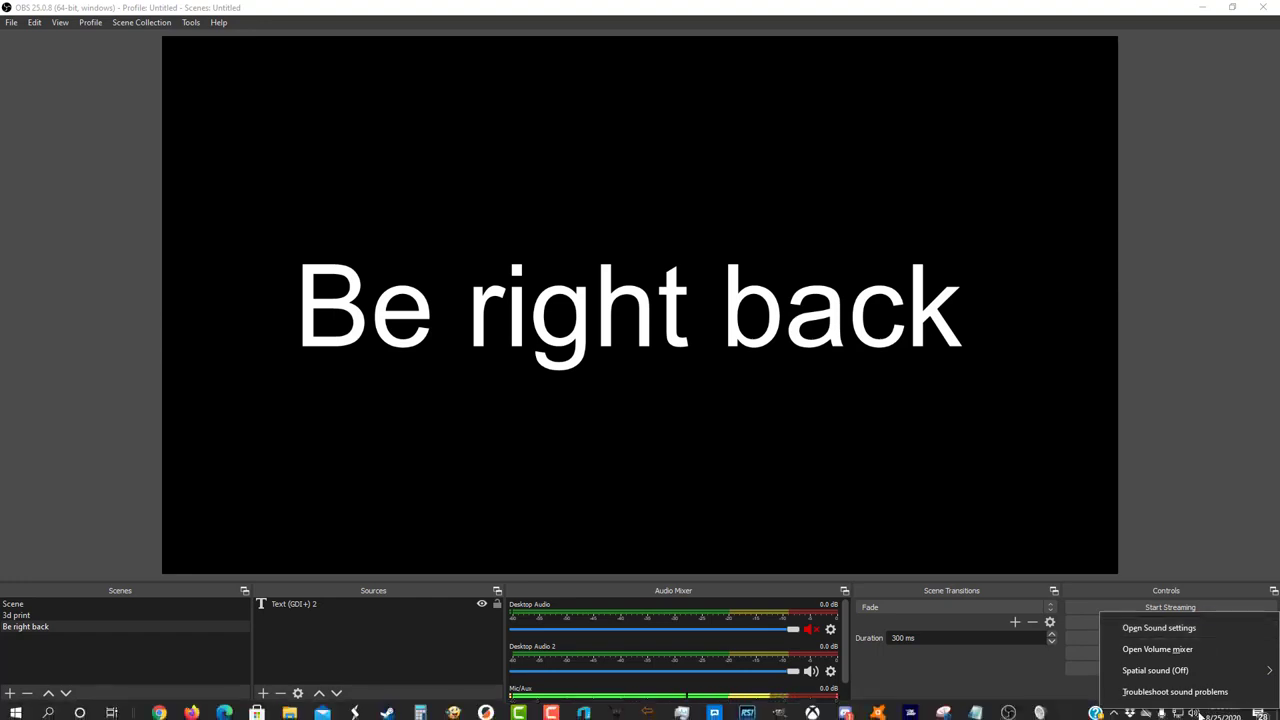
pyautogui.click(1165, 629)
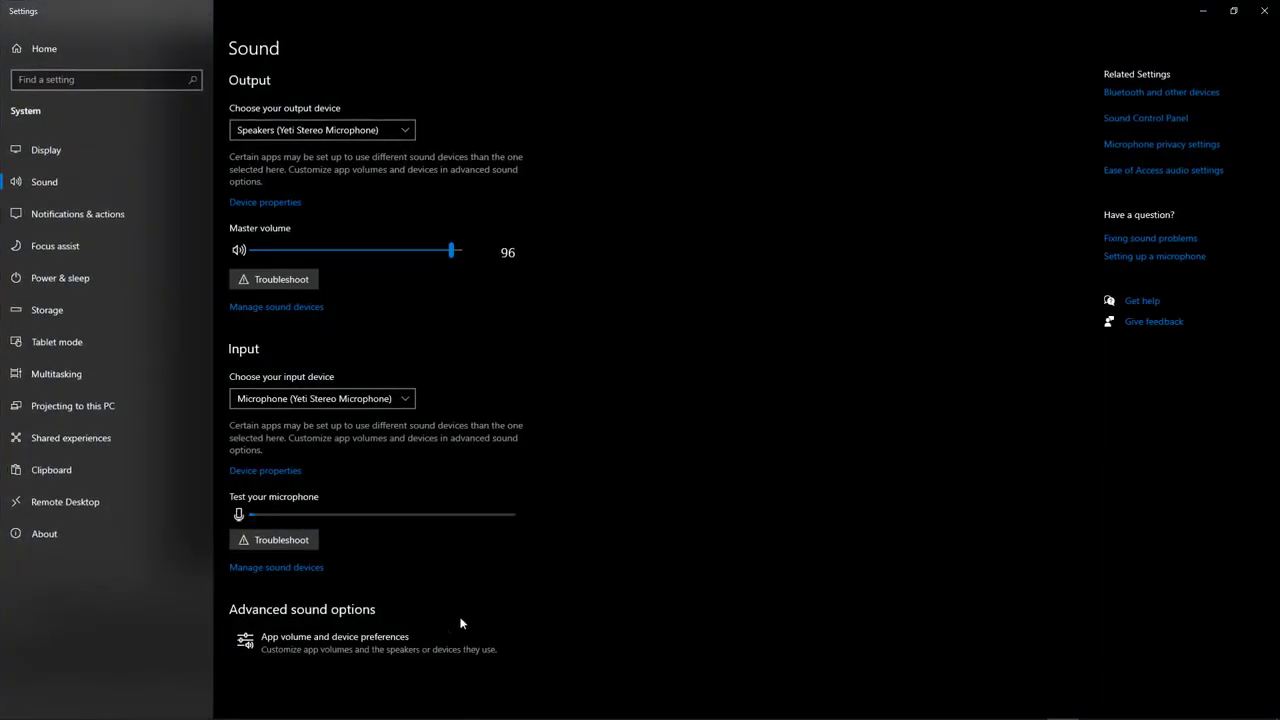
pyautogui.click(363, 646)
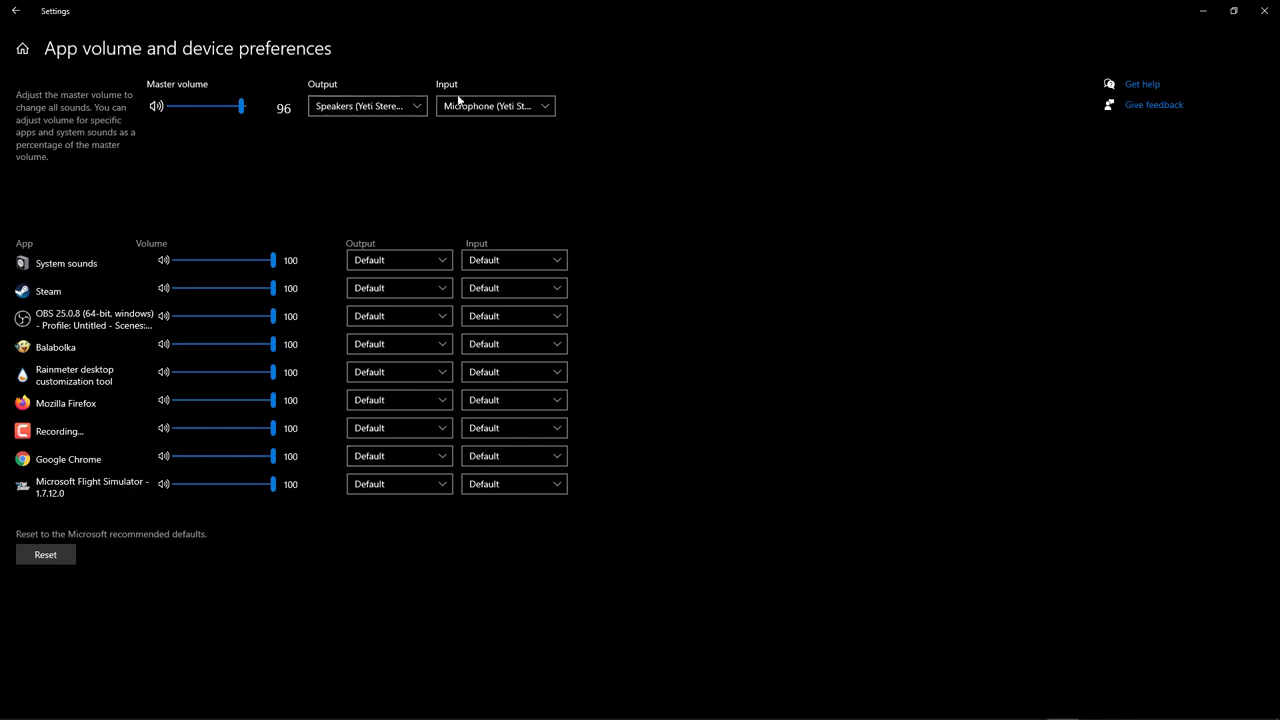
# Step: Set Google Chrome's output device to ASUS VS228 (NVIDIA High Definition Audio)
pyautogui.click(420, 460)
pyautogui.click(438, 594)
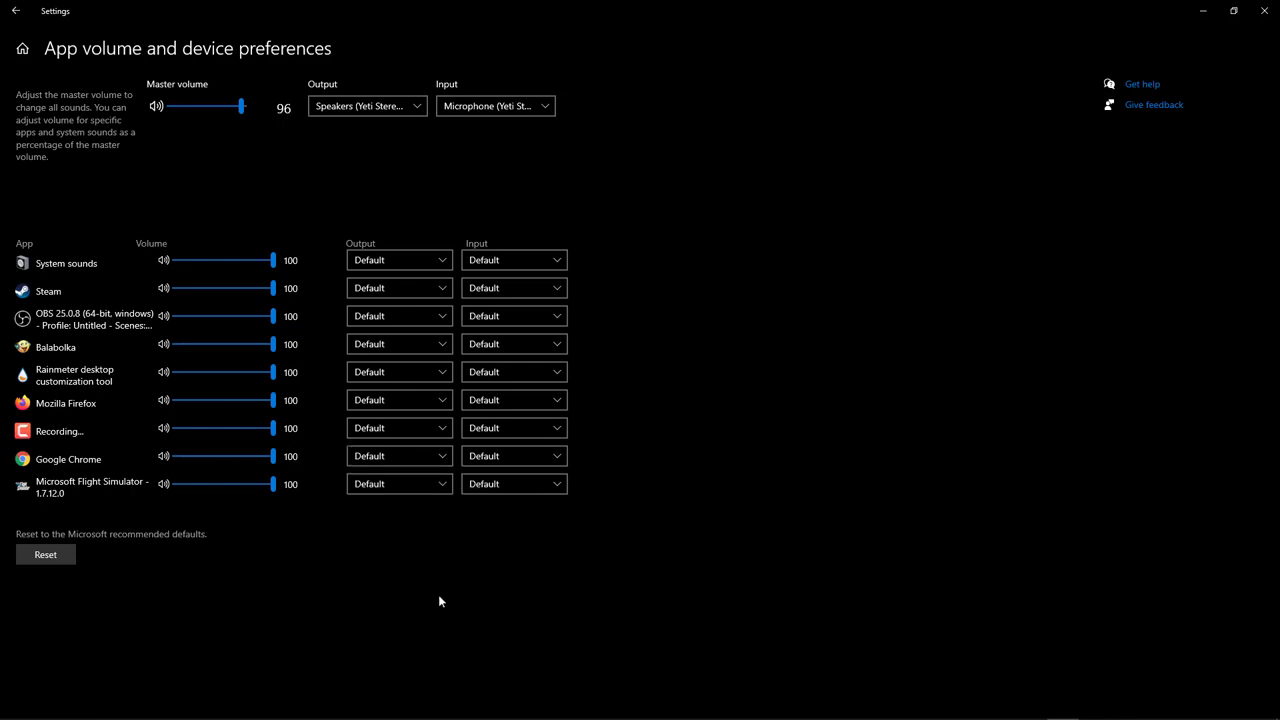
pyautogui.click(437, 459)
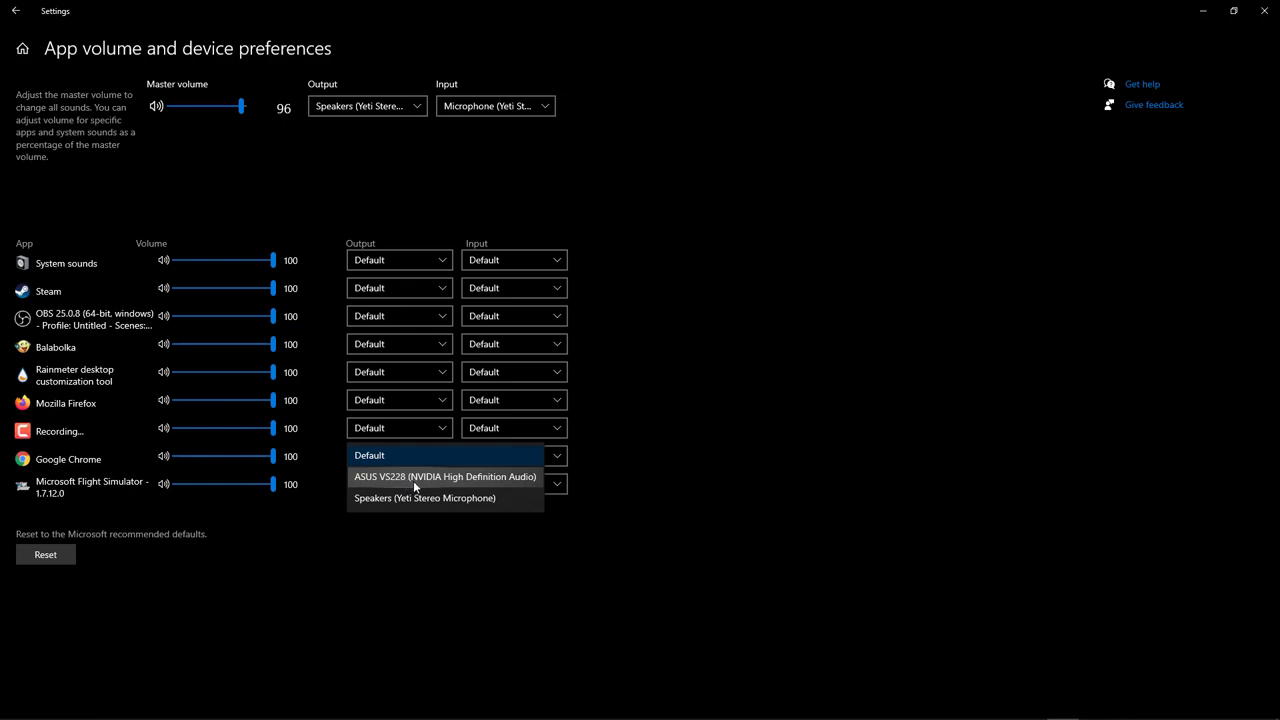
pyautogui.click(408, 482)
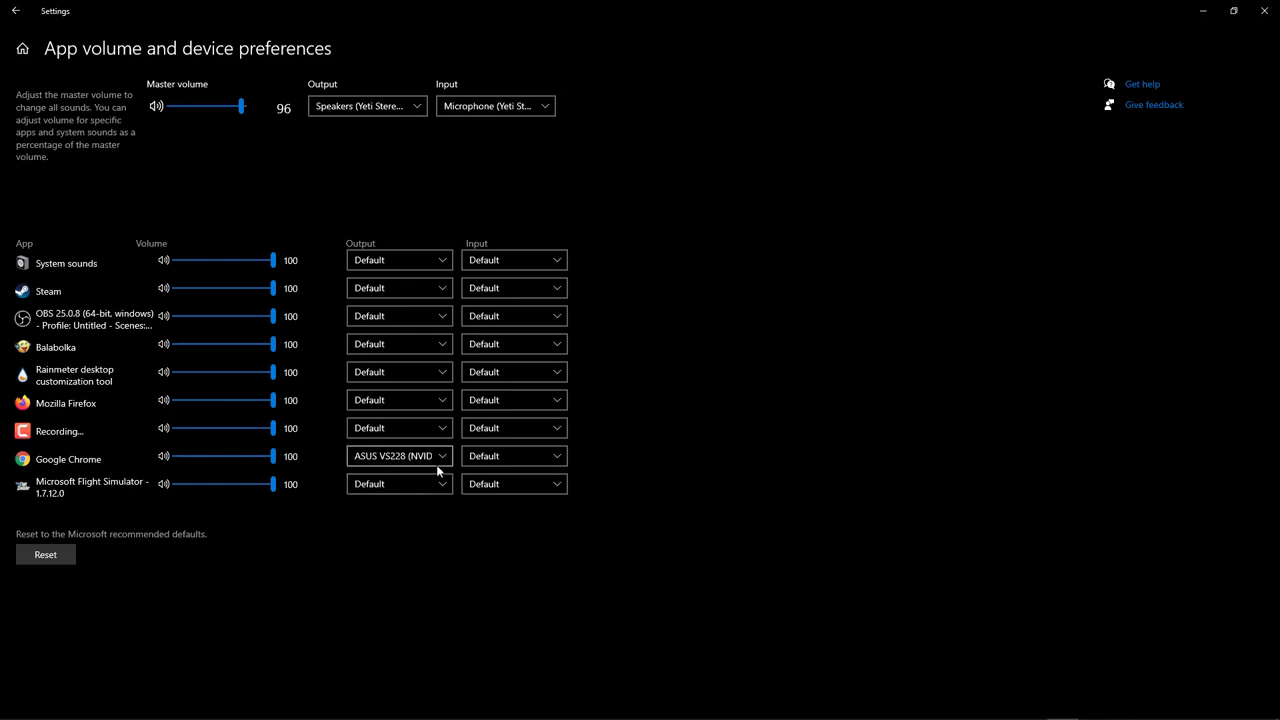
# Step: Switch Google Chrome's output device to Speakers (Yeti Stereo Microphone)
pyautogui.click(440, 460)
pyautogui.click(473, 480)
pyautogui.click(476, 485)
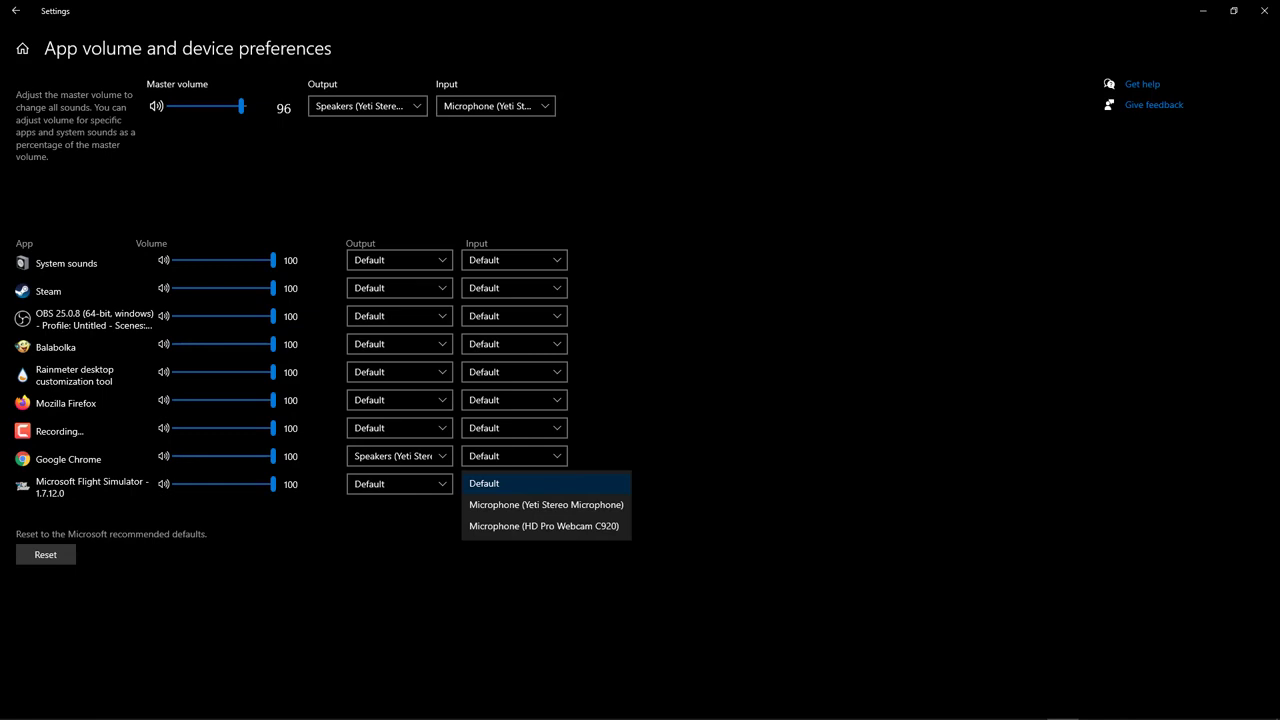
pyautogui.press('Escape')
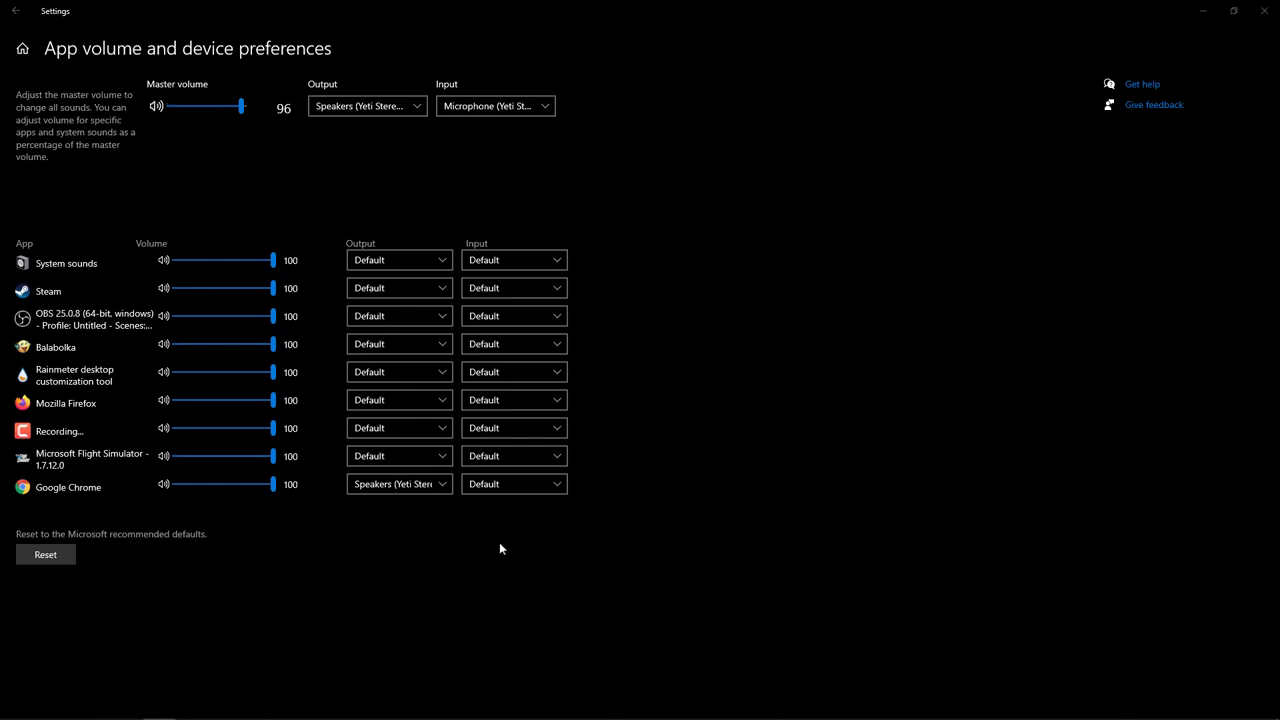
# Step: Set the output device of both Microsoft Flight Simulator and Google Chrome to ASUS VS228 (NVIDIA High Definition Audio) and minimize Windows Settings
pyautogui.click(408, 457)
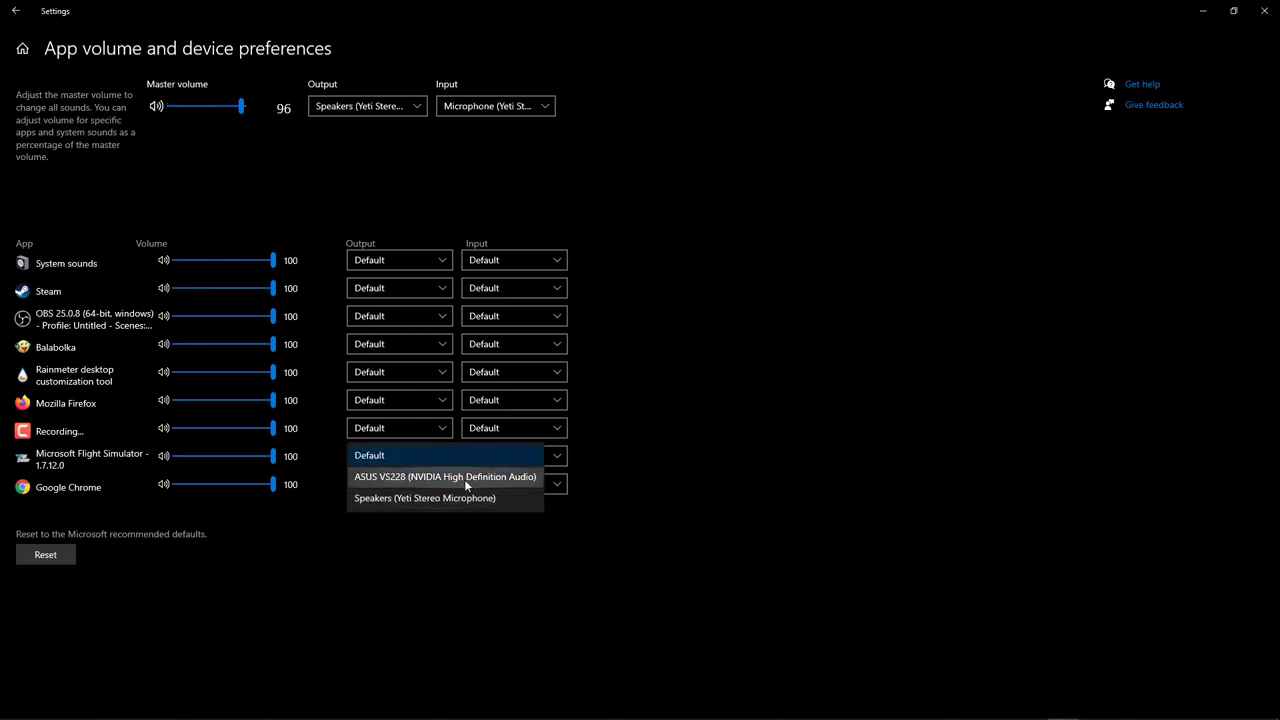
pyautogui.click(474, 478)
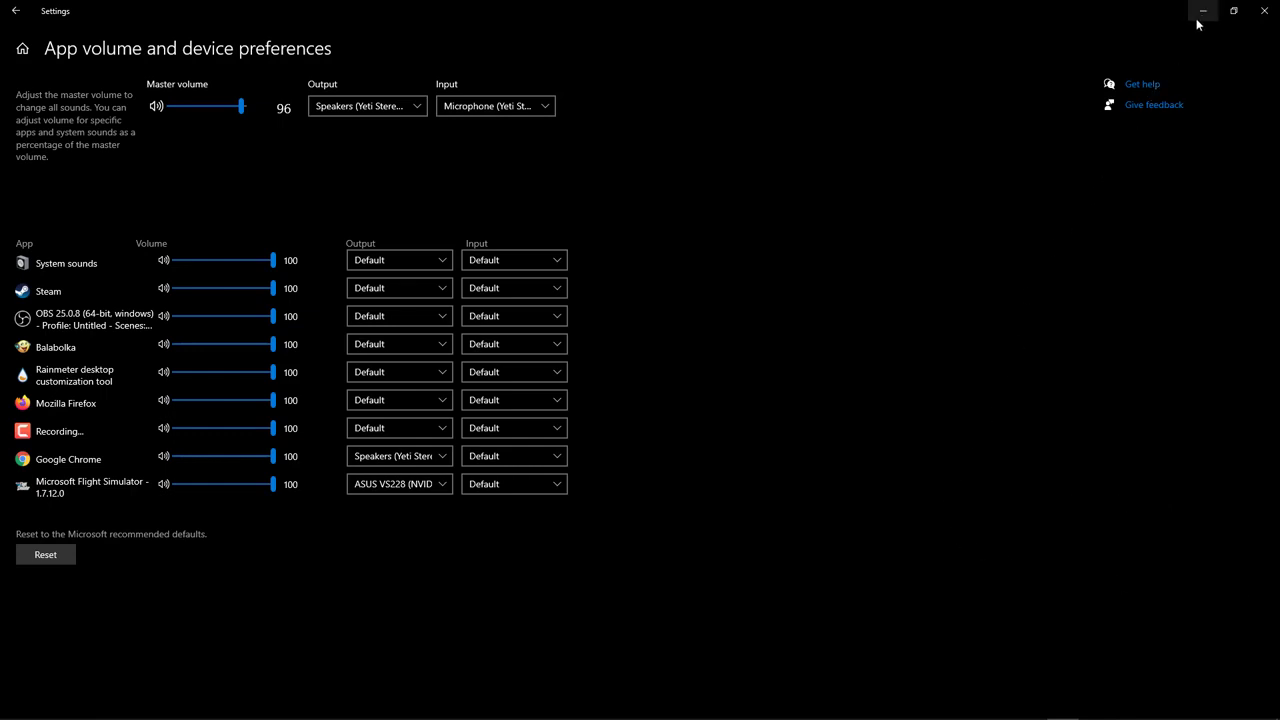
pyautogui.click(418, 464)
pyautogui.click(430, 432)
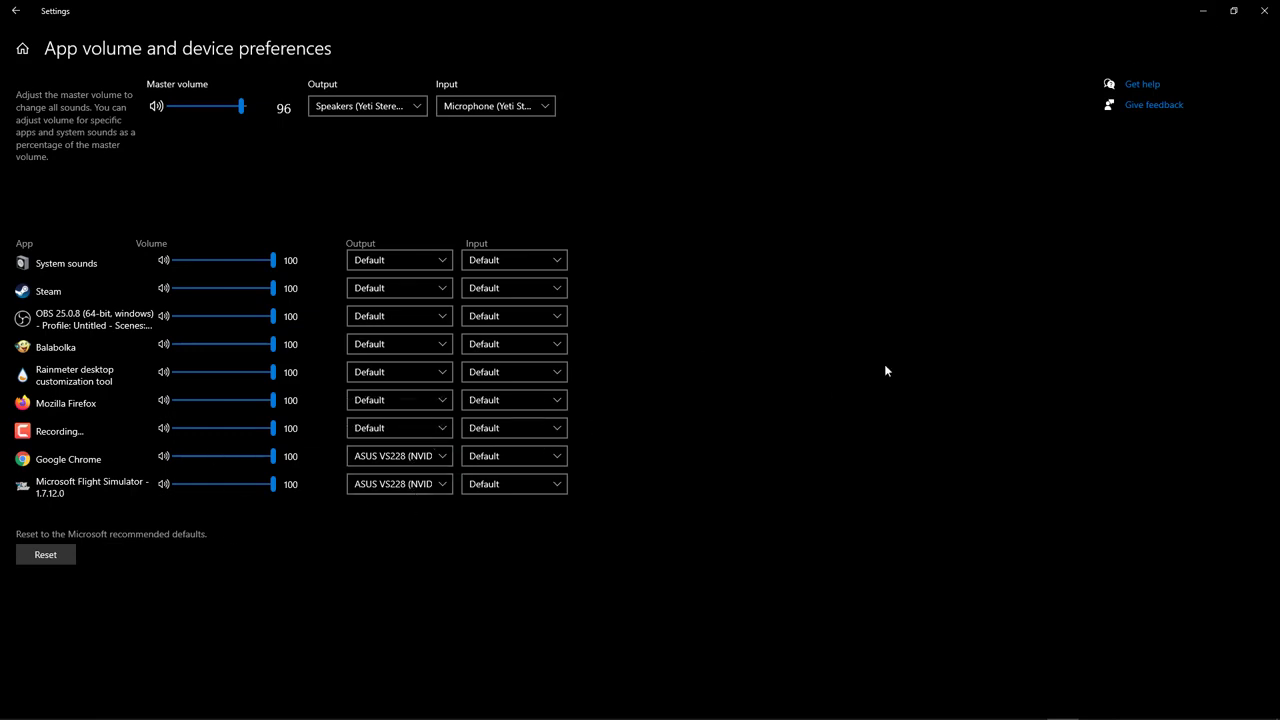
pyautogui.click(1203, 10)
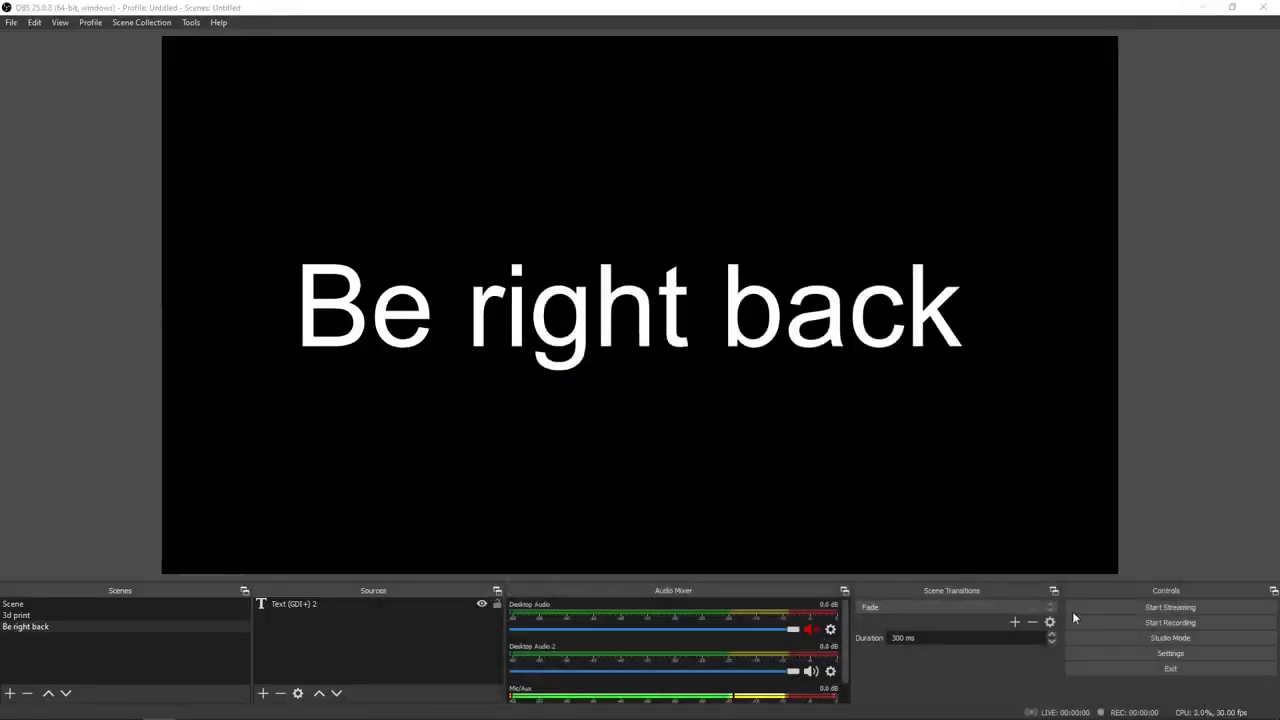
# Step: In the OBS audio settings, set the Desktop Audio 2 device to ASUS VS228 (NVIDIA High Definition Audio) and accept the settings
pyautogui.click(1159, 652)
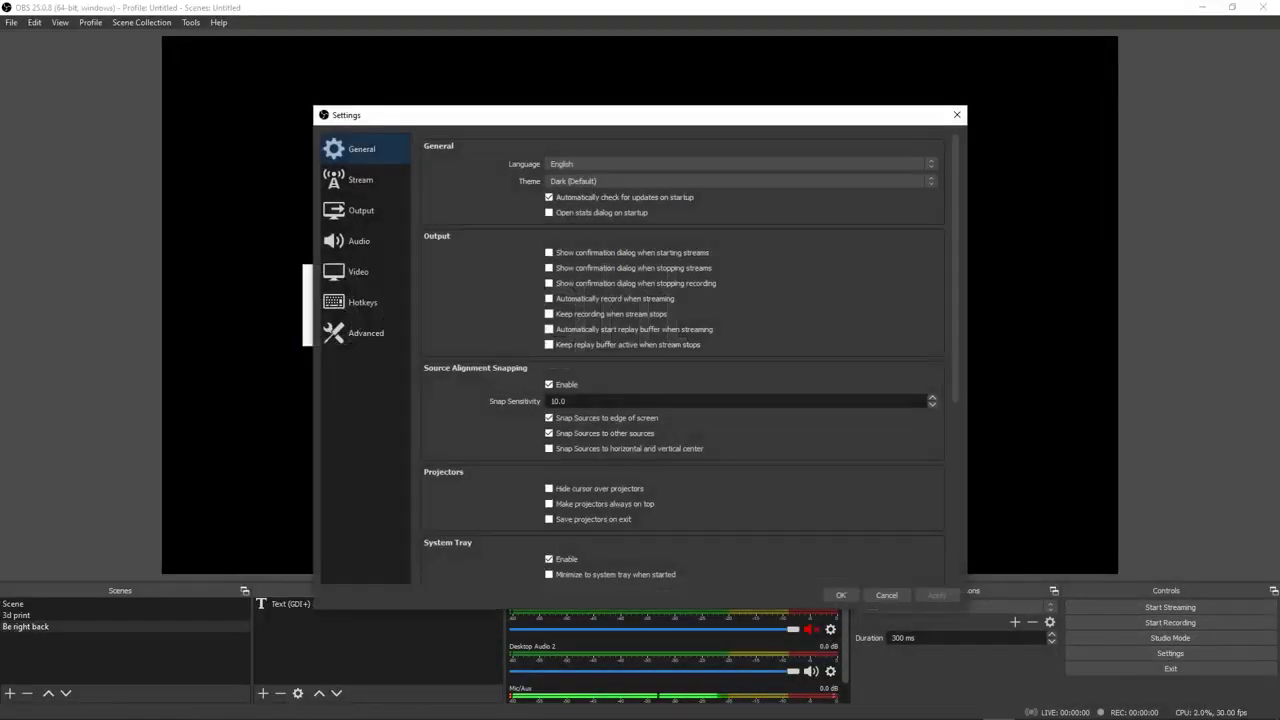
pyautogui.click(362, 240)
pyautogui.click(641, 241)
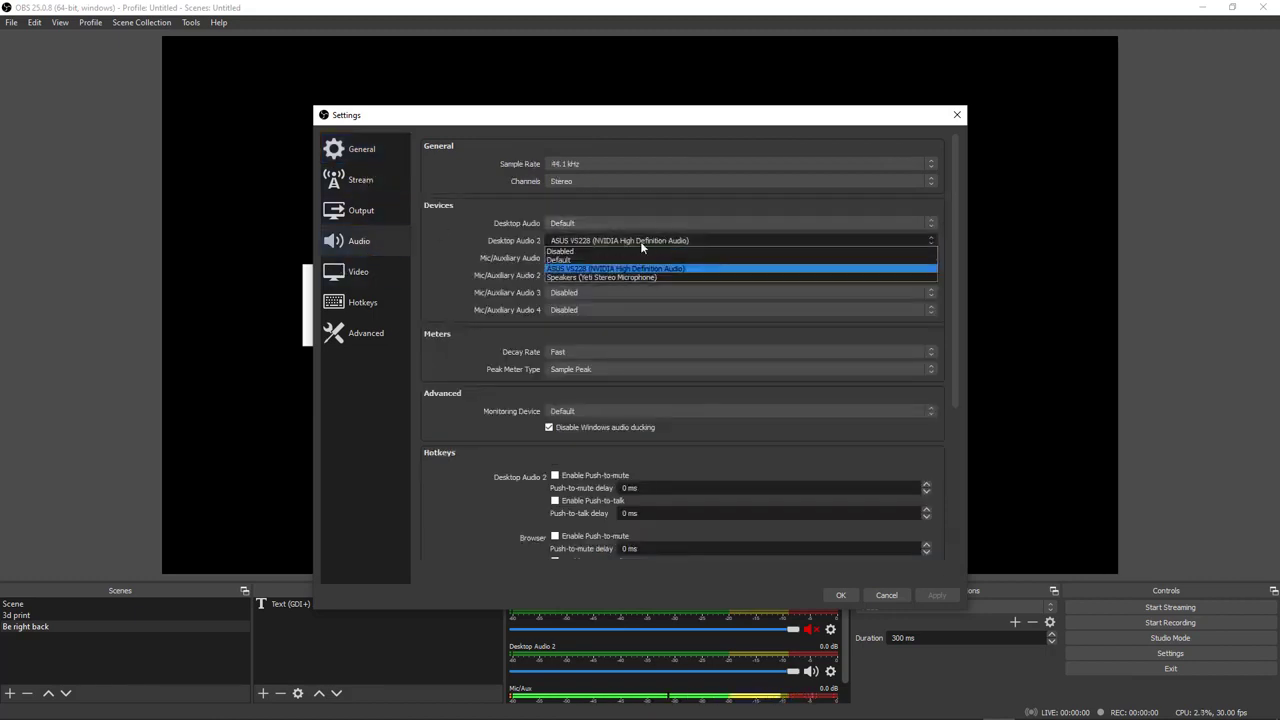
pyautogui.click(581, 271)
pyautogui.click(840, 594)
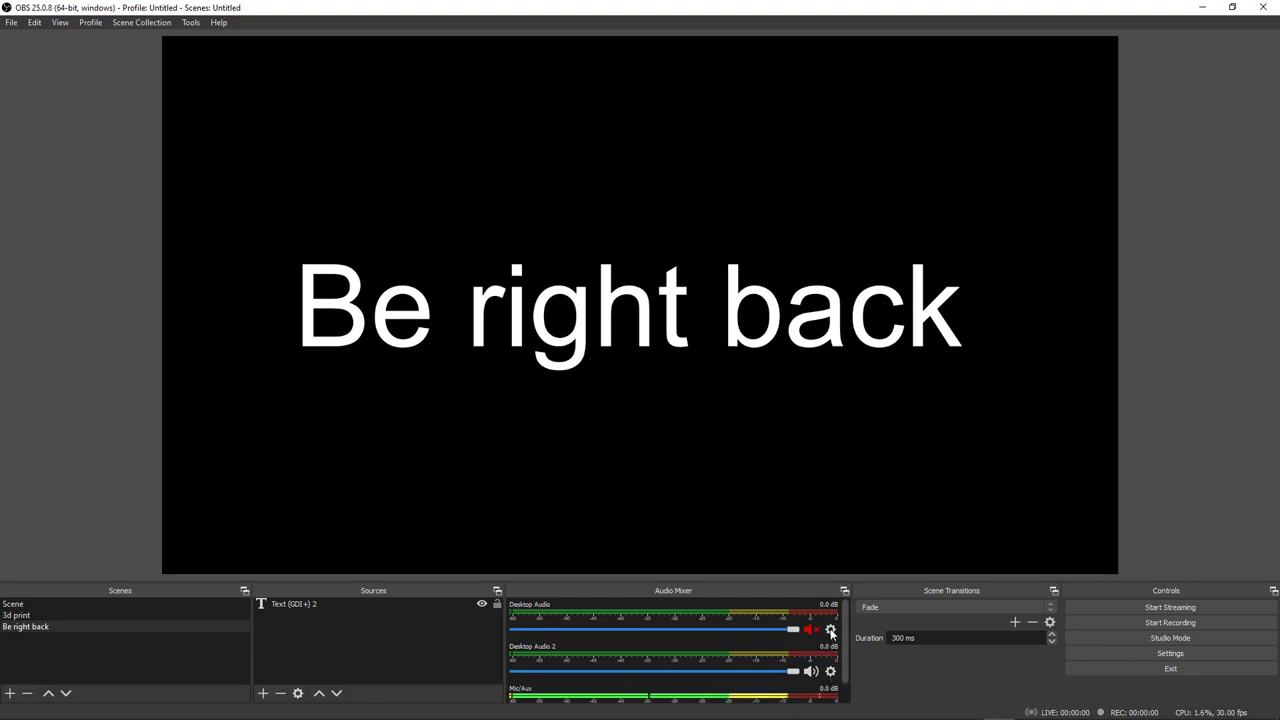
# Step: Choose Monitor and Output as the audio monitoring mode of Desktop Audio 2 in the advanced audio properties
pyautogui.click(831, 630)
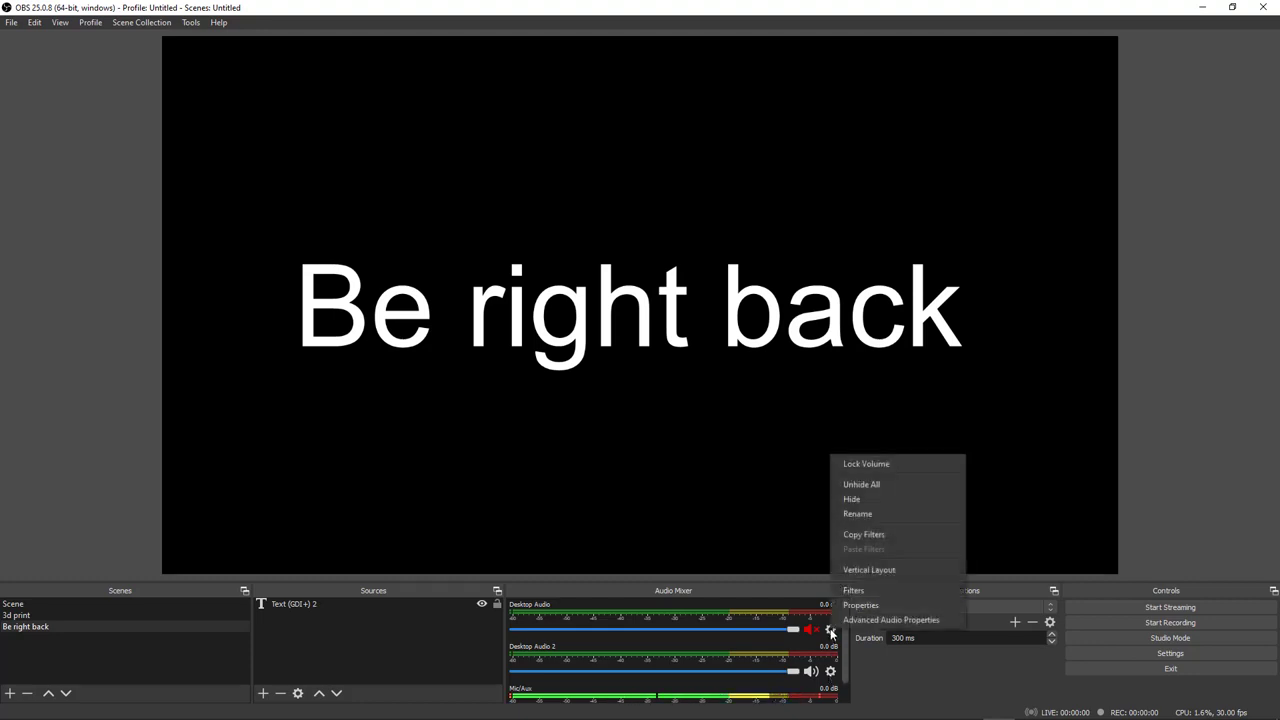
pyautogui.click(908, 619)
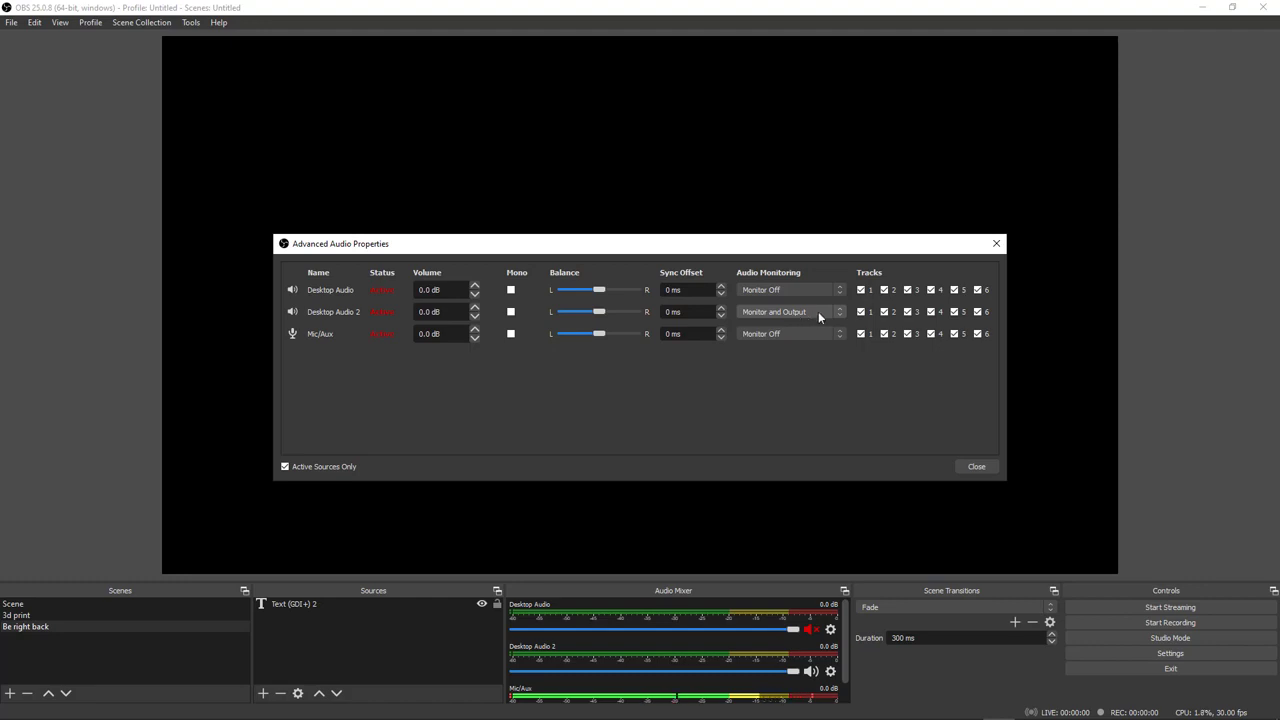
pyautogui.click(790, 314)
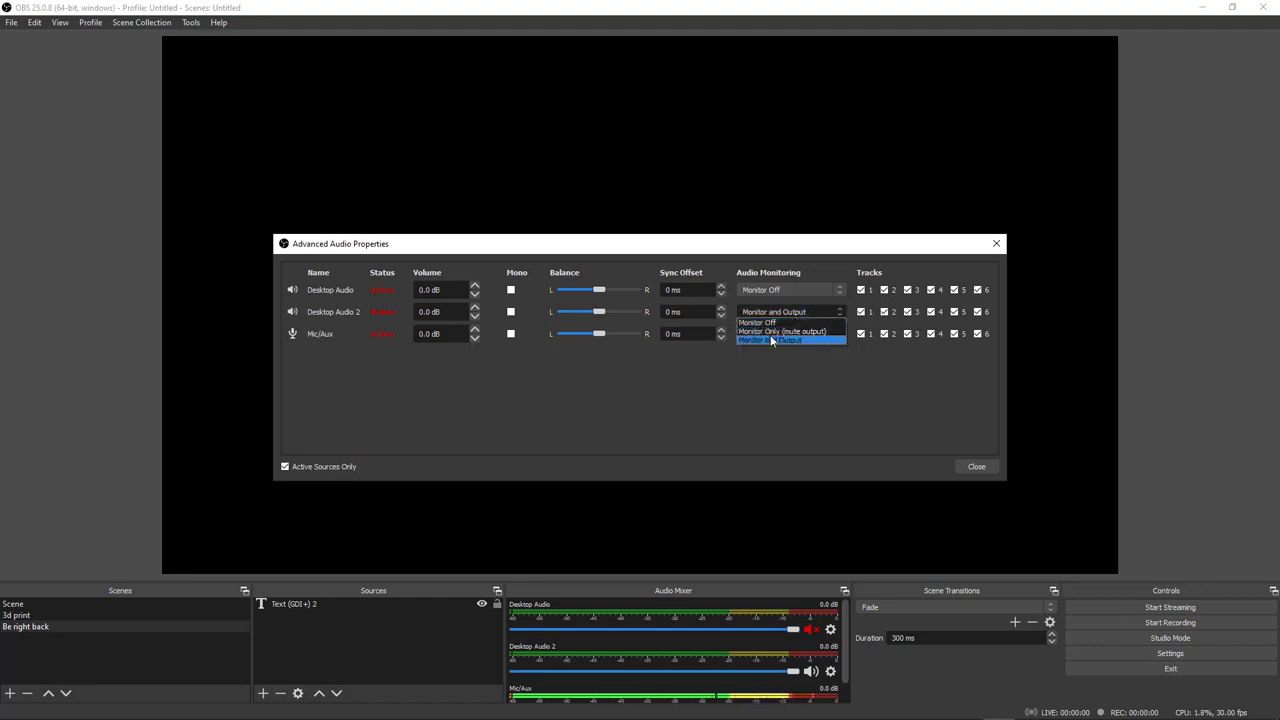
pyautogui.click(772, 341)
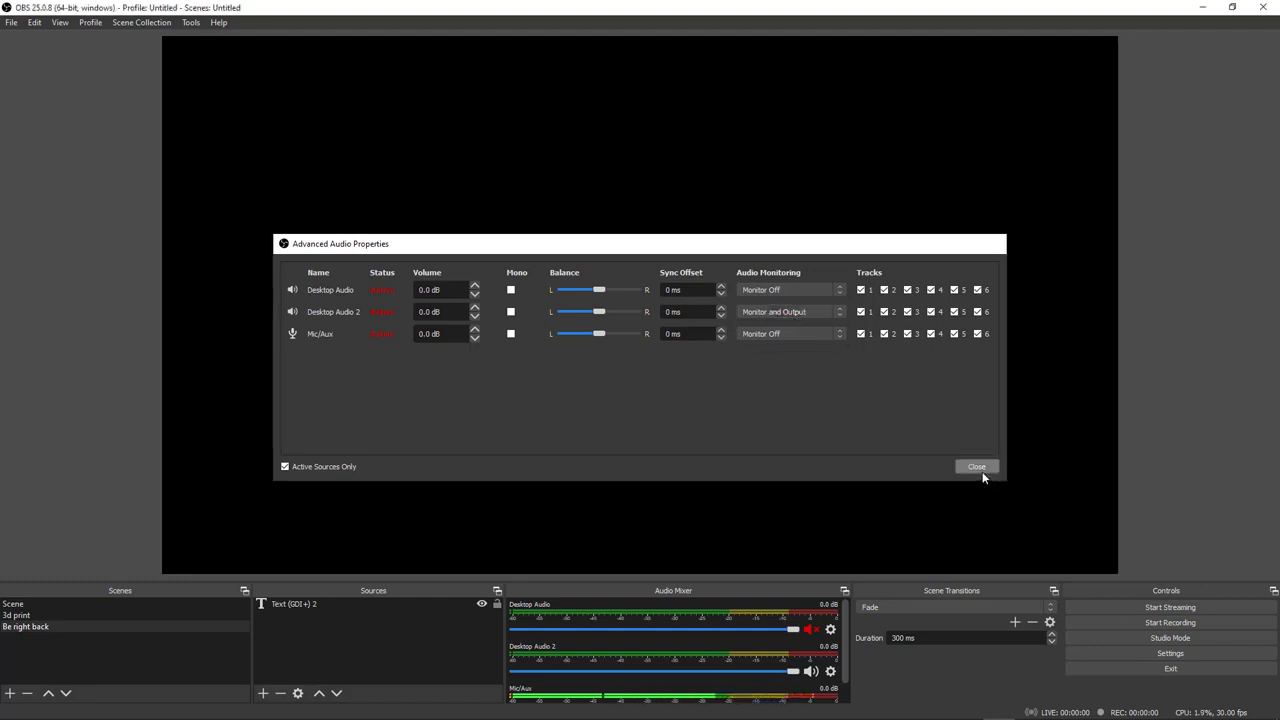
pyautogui.click(976, 467)
# Step: Switch the audio monitoring of Desktop Audio 2 to Monitor Off in the advanced audio properties
pyautogui.click(830, 630)
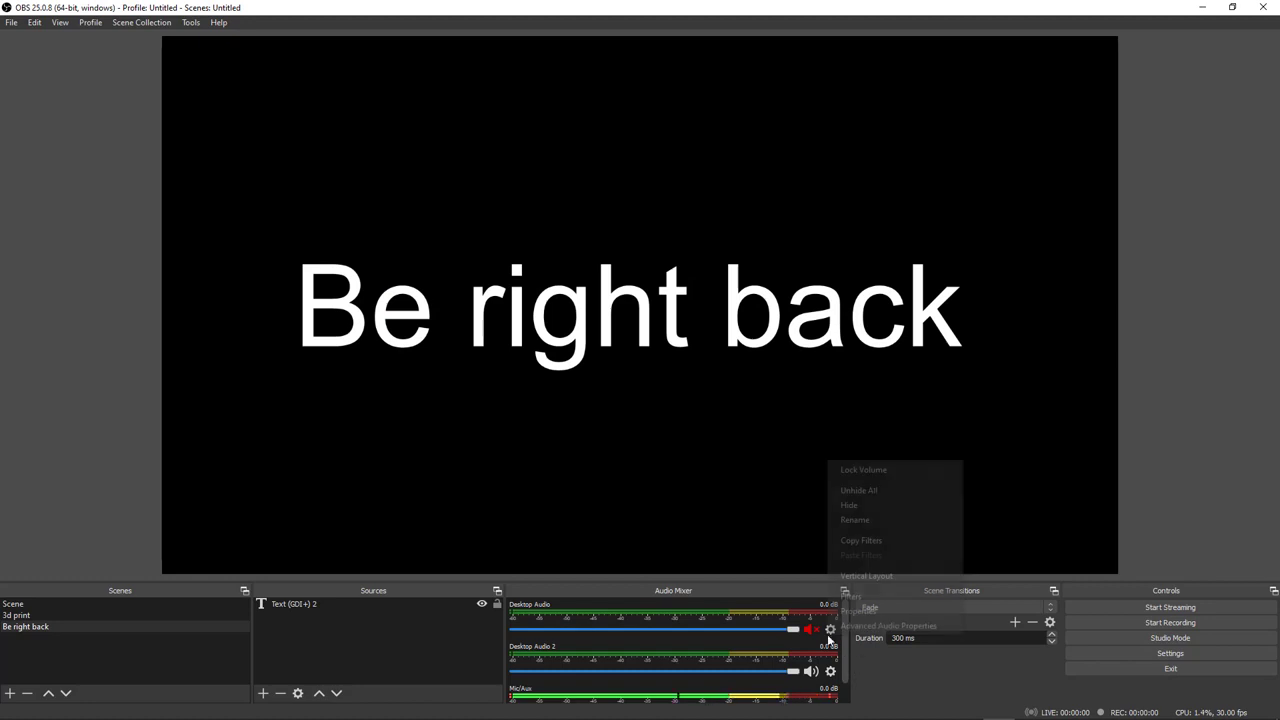
pyautogui.click(889, 626)
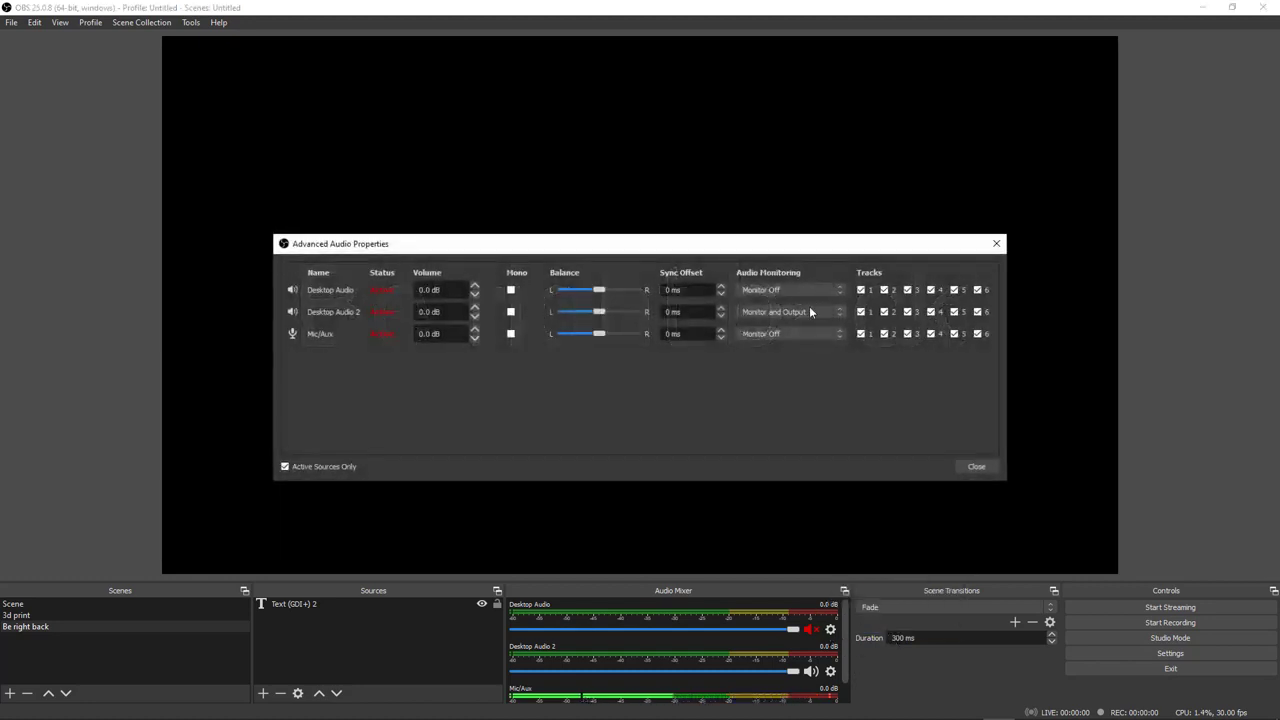
pyautogui.click(809, 311)
pyautogui.click(770, 321)
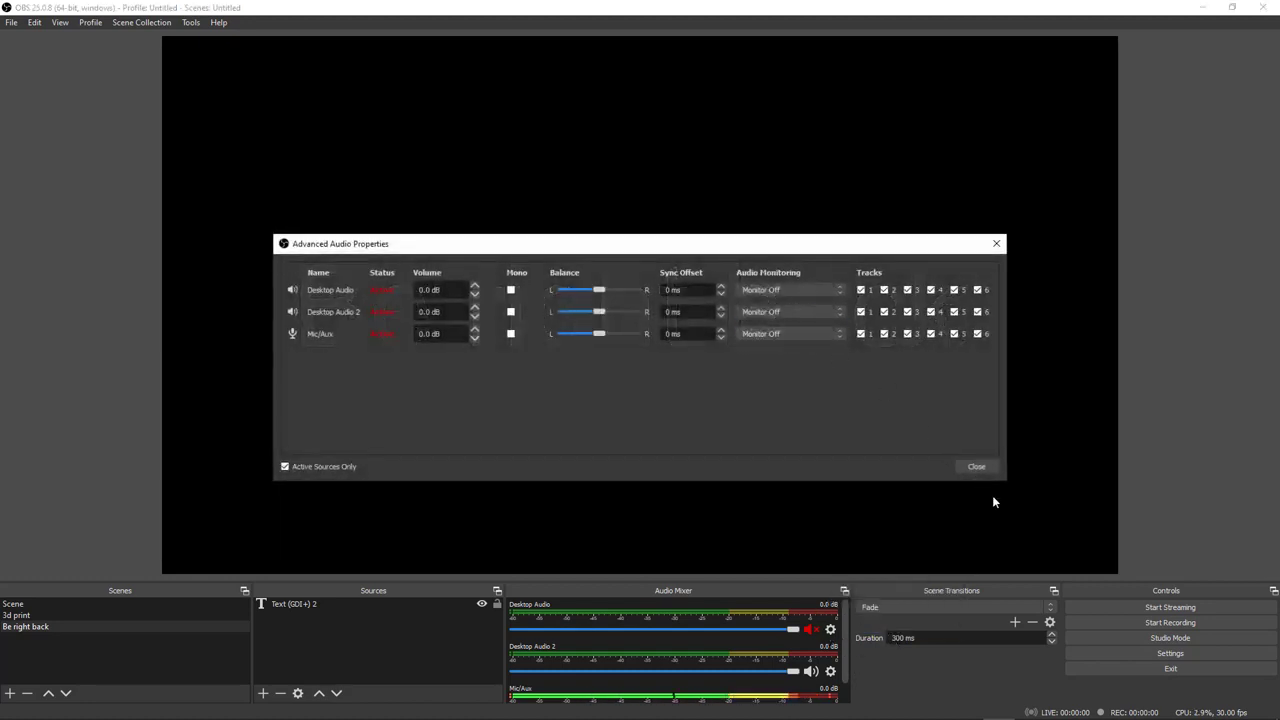
pyautogui.click(977, 467)
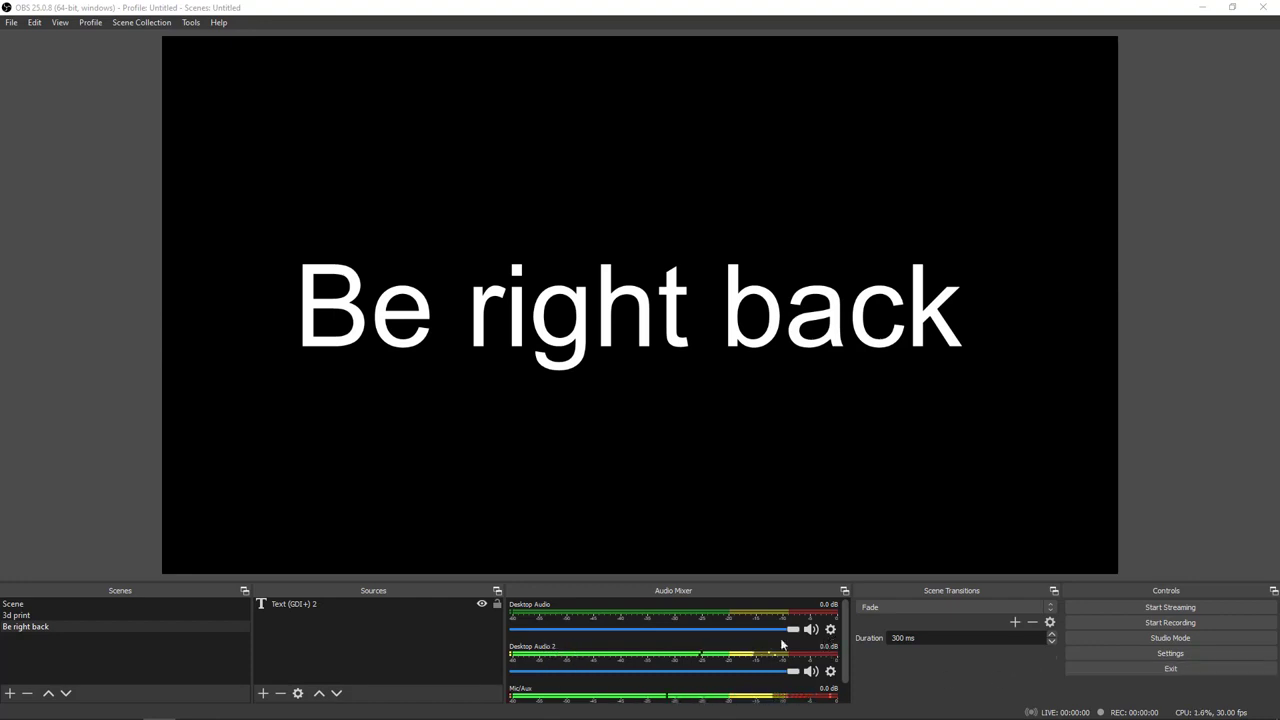
# Step: Set the audio monitoring of Desktop Audio 2 to Monitor and Output in the advanced audio properties
pyautogui.click(832, 629)
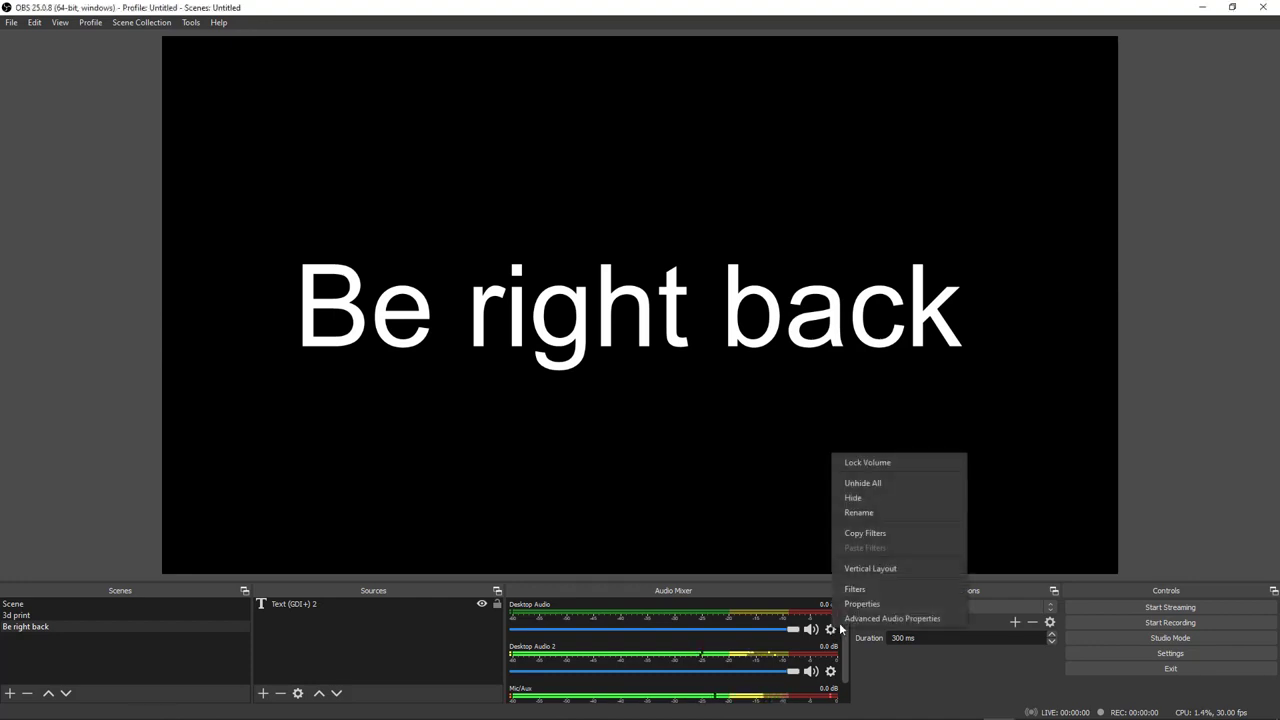
pyautogui.click(892, 618)
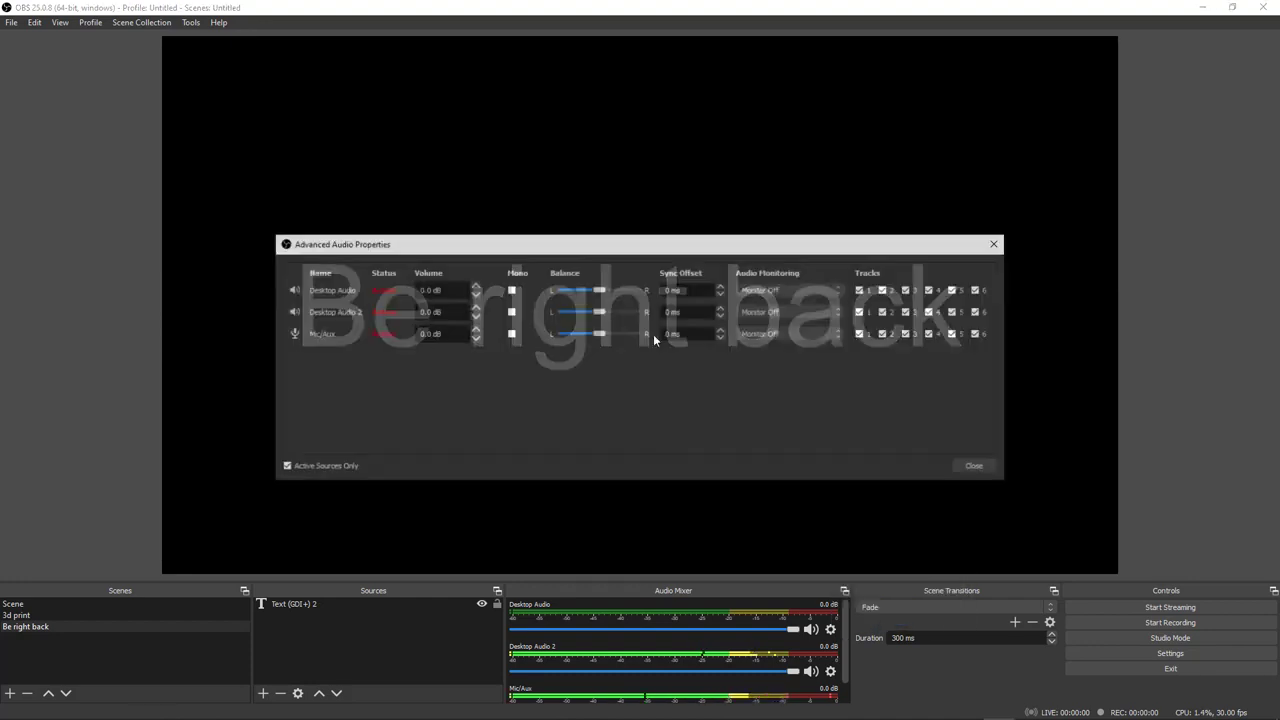
pyautogui.click(770, 311)
pyautogui.click(821, 338)
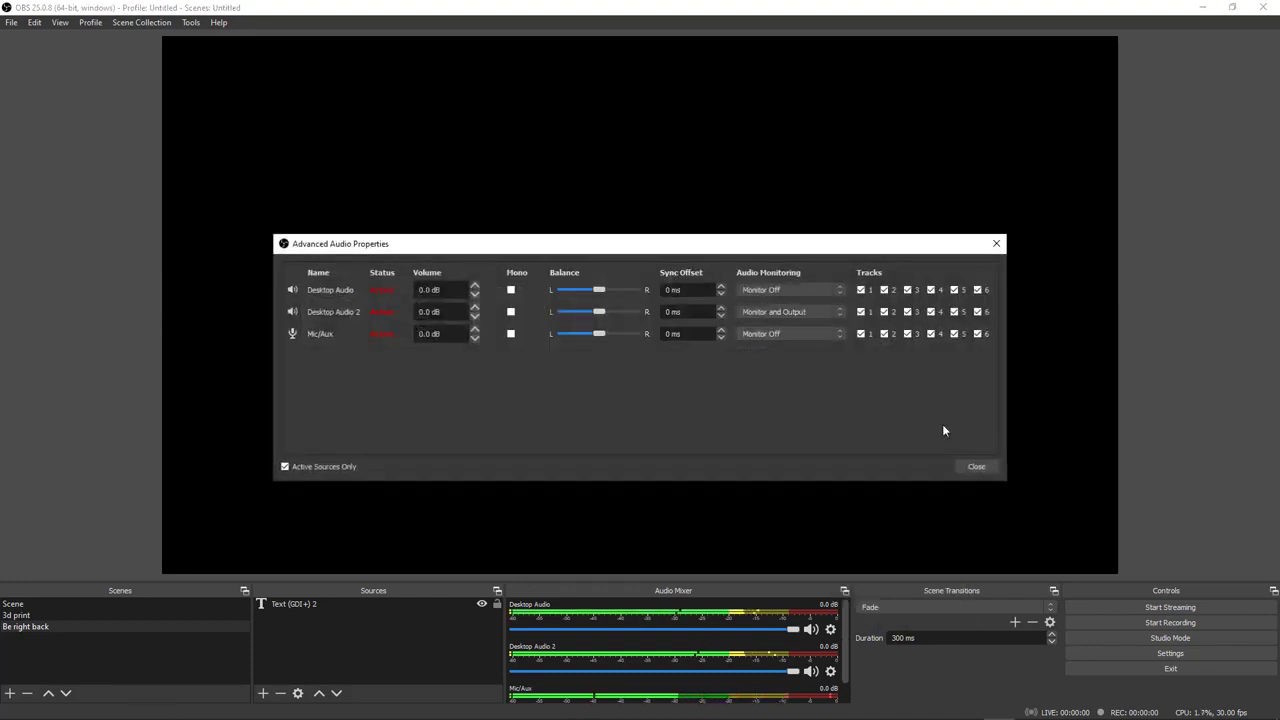
pyautogui.click(976, 466)
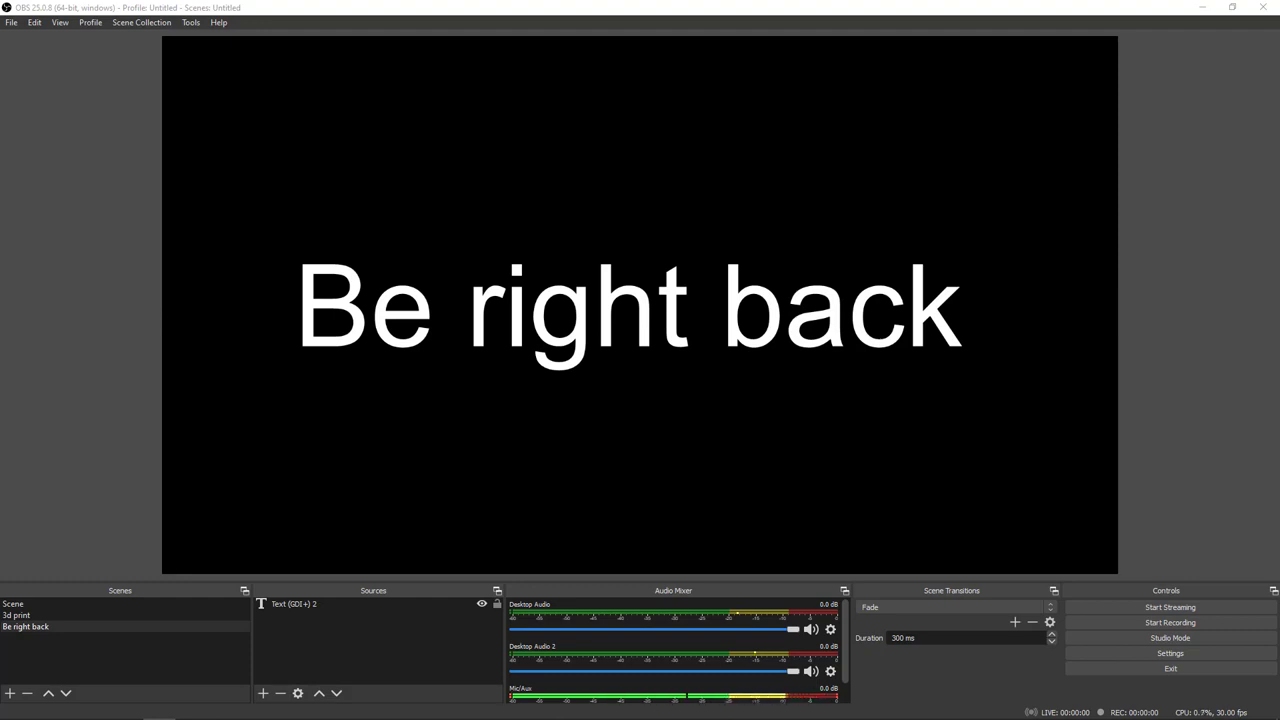
# Step: Review the per-app output devices in the Windows app volume and device preferences, and close Windows Settings
pyautogui.moveTo(1118, 684)
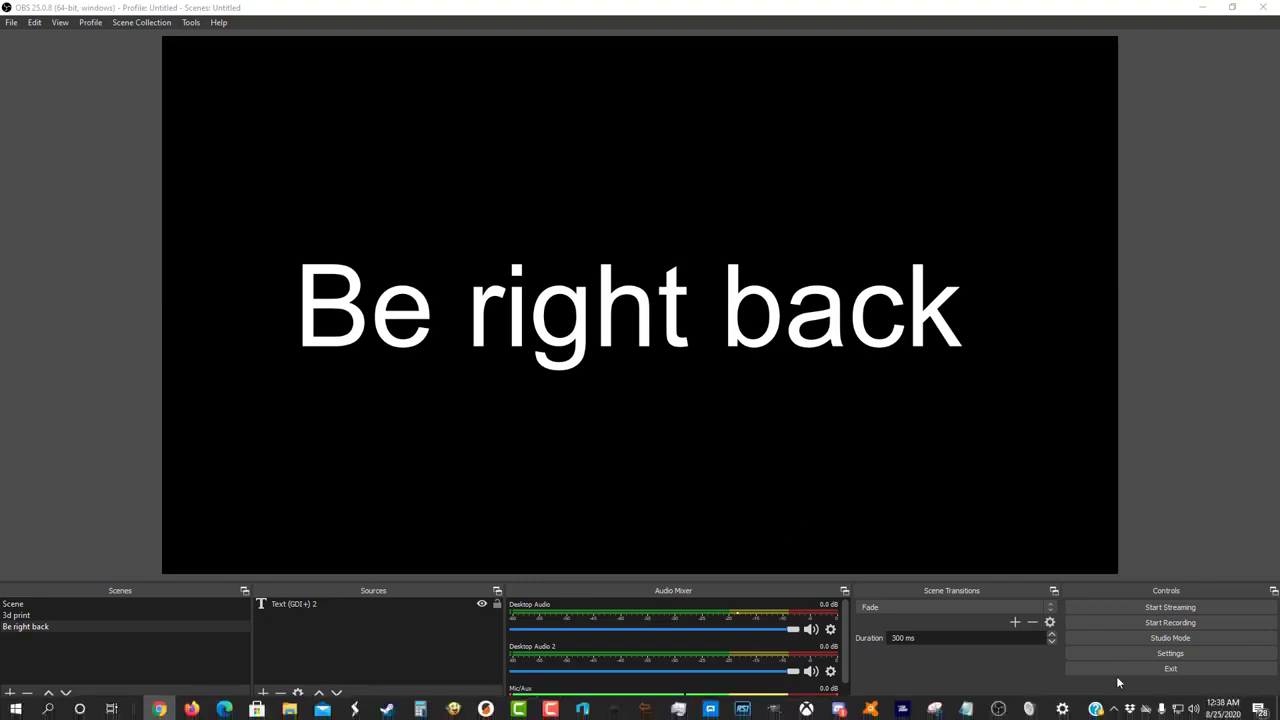
pyautogui.rightClick(1197, 710)
pyautogui.click(1183, 622)
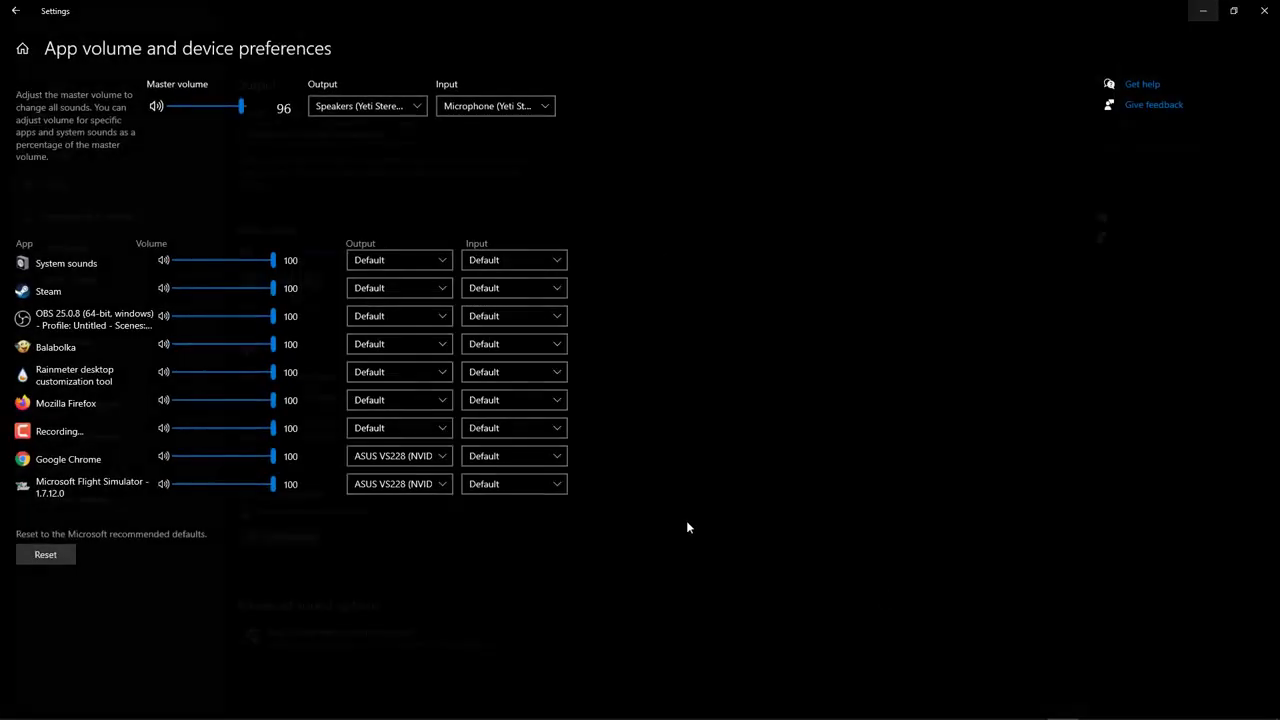
pyautogui.click(322, 660)
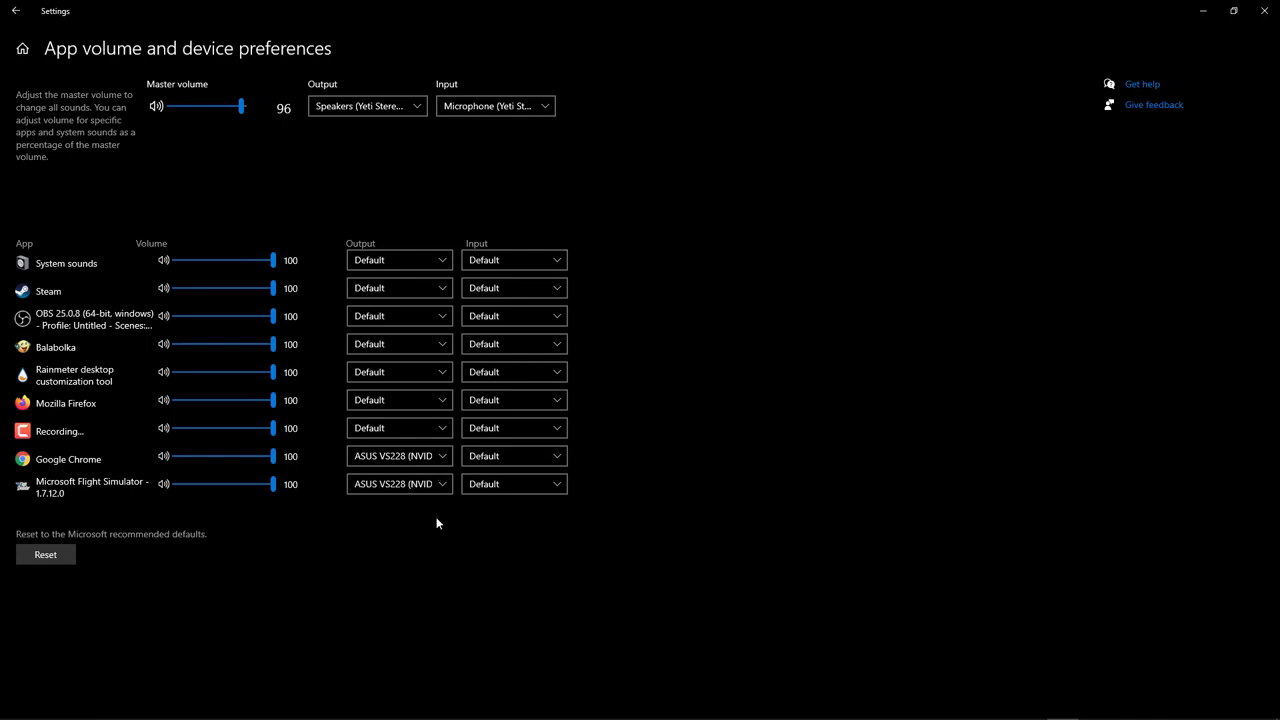
pyautogui.click(1264, 10)
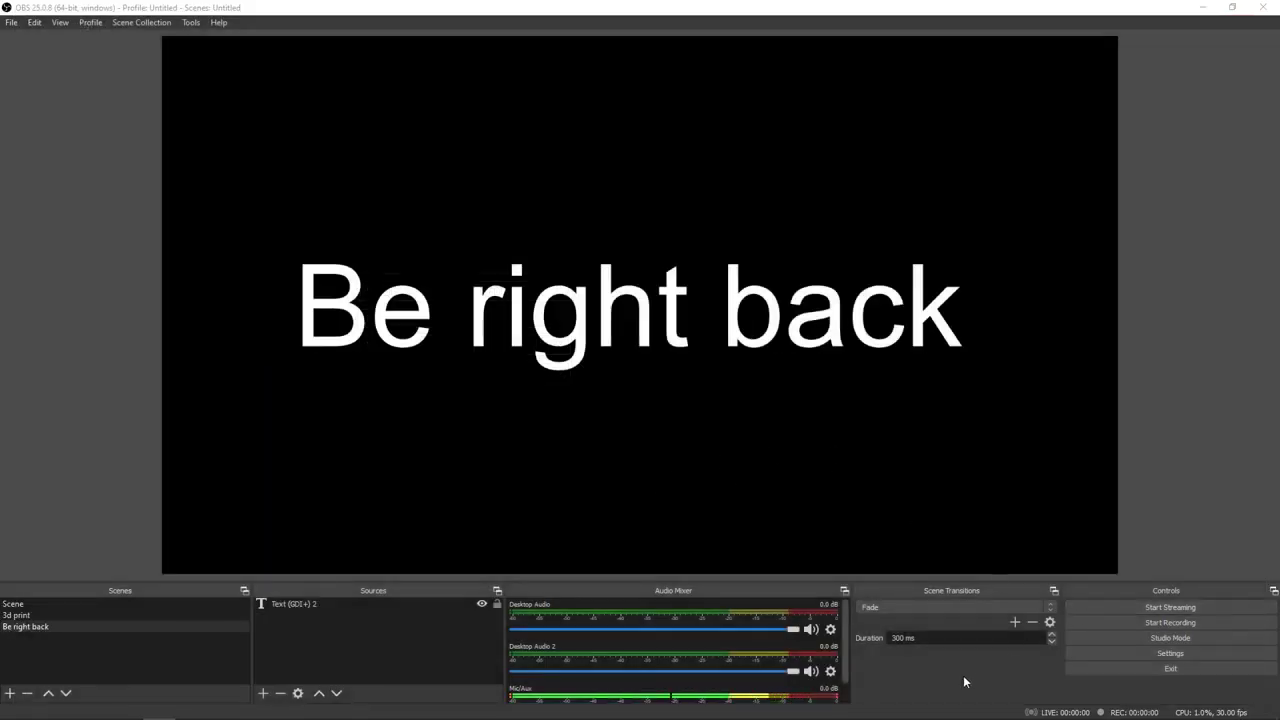